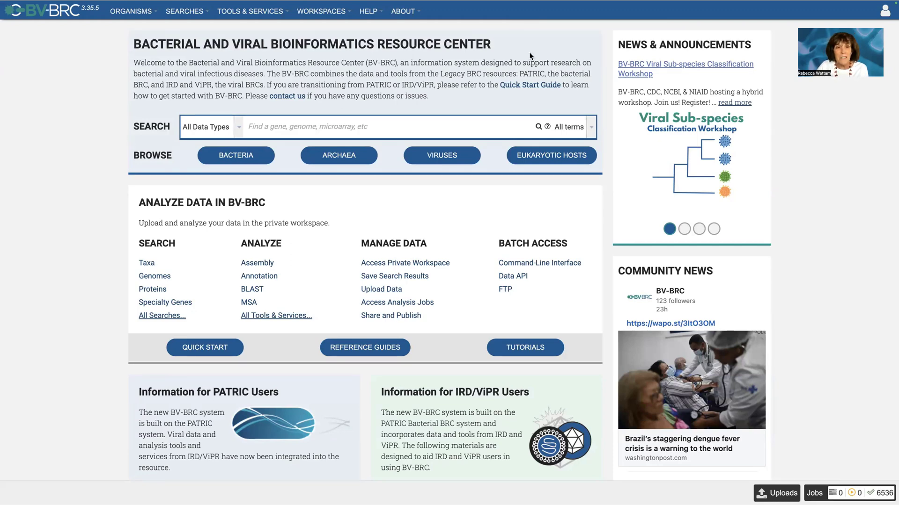
Open the list of submitted jobs and filter it to the MetagenomeBinning service.
{"action": "left_click", "coordinate": [336, 12]}
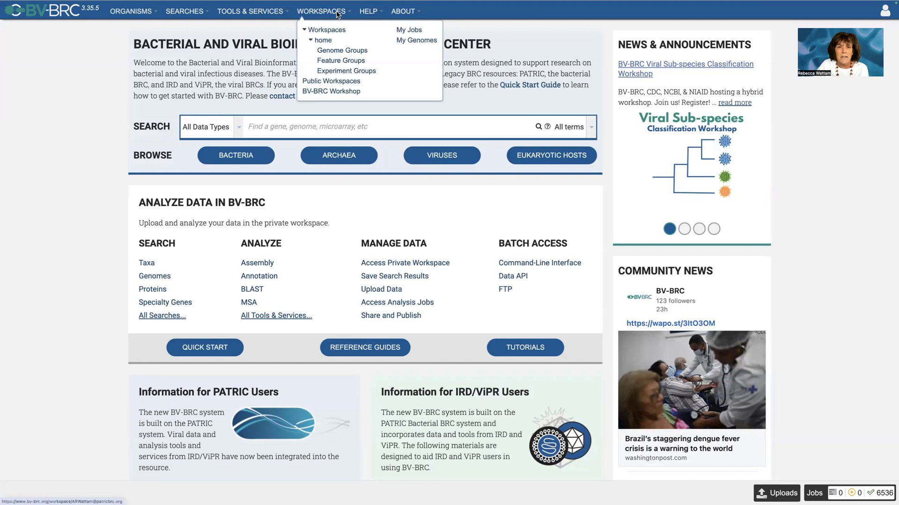
{"action": "left_click", "coordinate": [412, 31]}
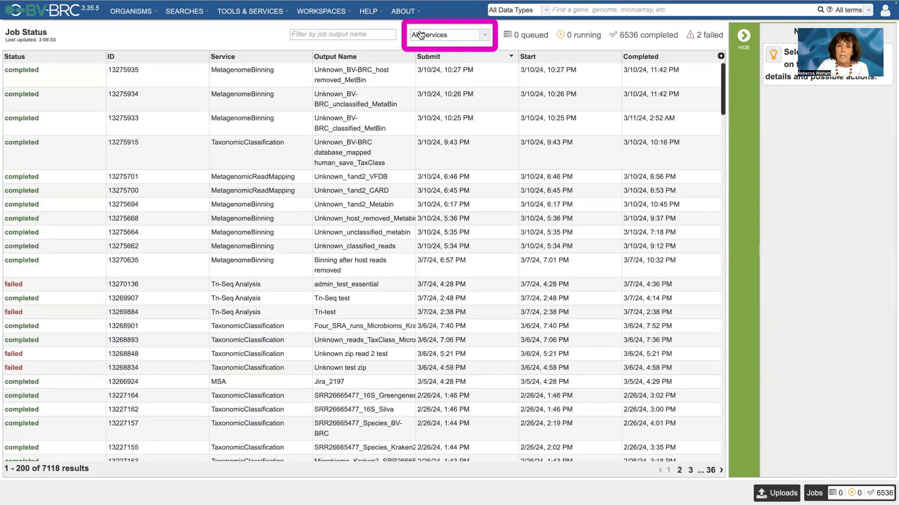
{"action": "left_click", "coordinate": [487, 37]}
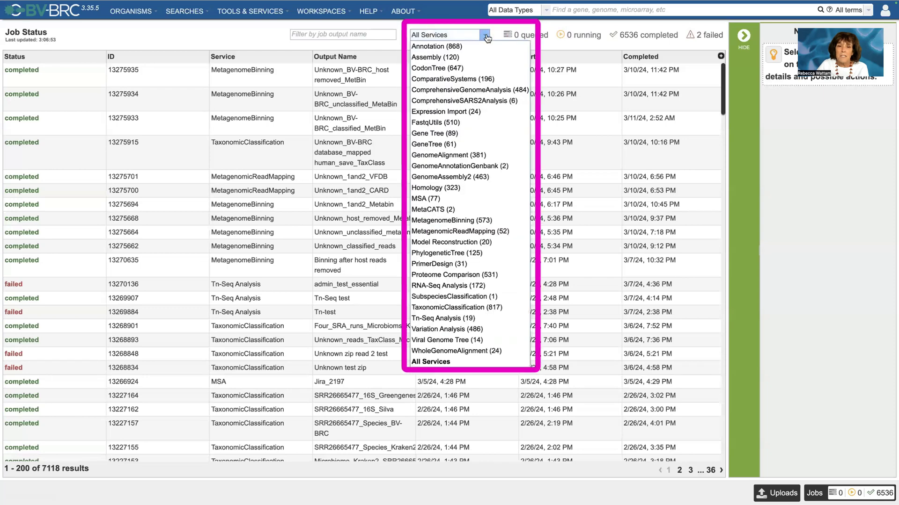
{"action": "left_click", "coordinate": [442, 220]}
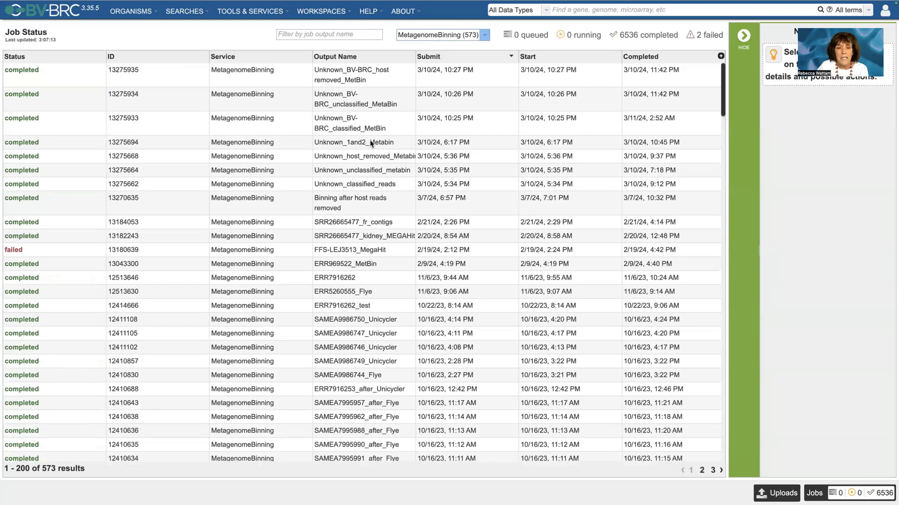
Open the results of the Unknown_1and2_Metabin job and highlight its job ID.
{"action": "left_click", "coordinate": [332, 146]}
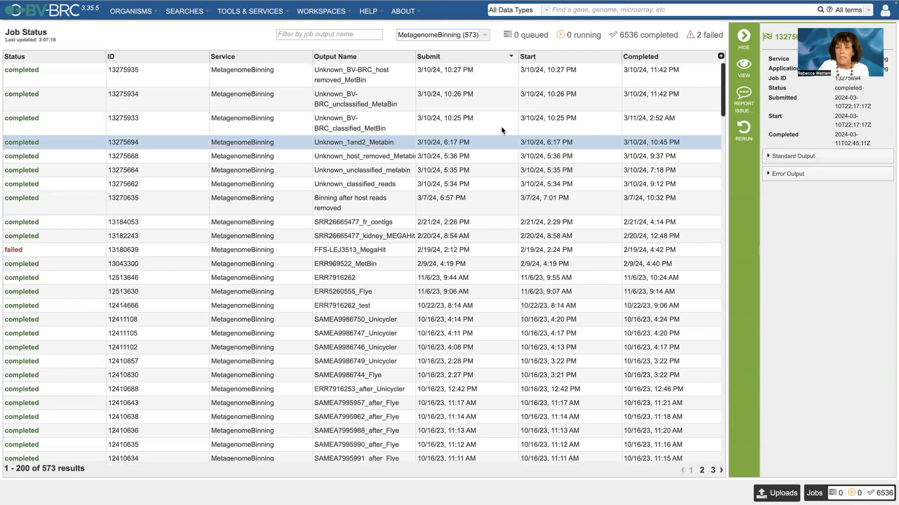
{"action": "left_click", "coordinate": [743, 69]}
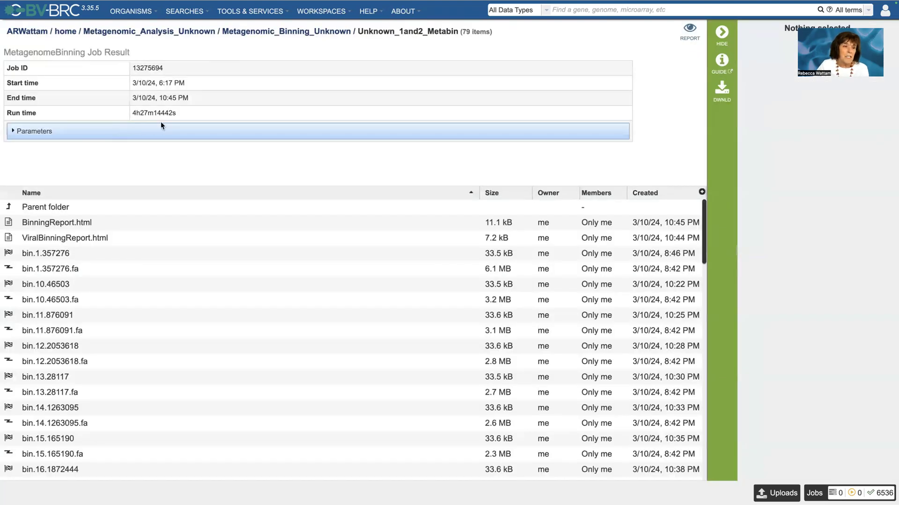
{"action": "left_click_drag", "start_coordinate": [133, 68], "coordinate": [177, 72]}
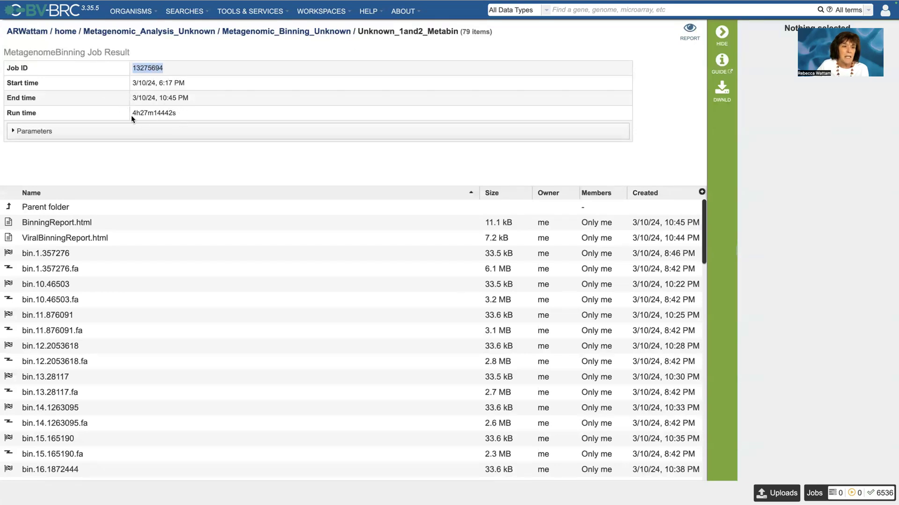
Expand the job's parameters and review the binning settings, paired-end read files and output path.
{"action": "left_click", "coordinate": [14, 131]}
{"action": "scroll", "coordinate": [172, 158], "scroll_direction": "down", "scroll_amount": 2}
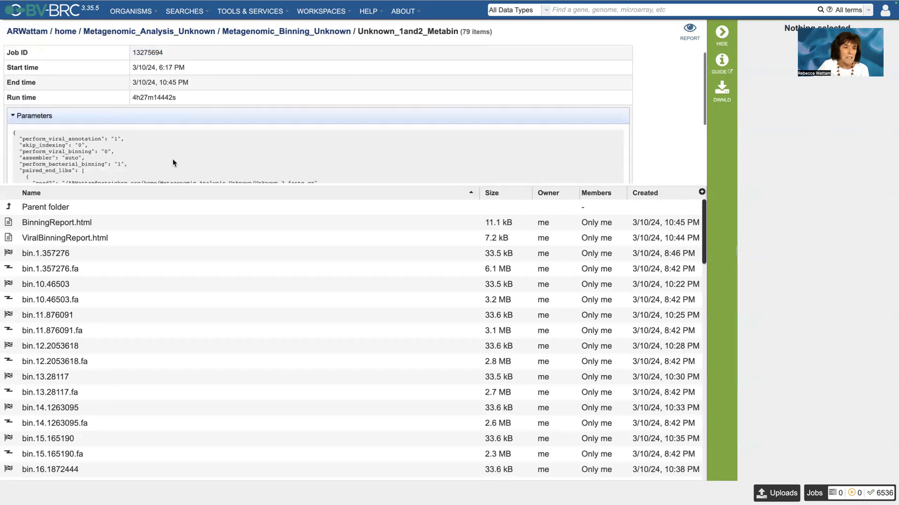
{"action": "scroll", "coordinate": [172, 162], "scroll_direction": "down", "scroll_amount": 1}
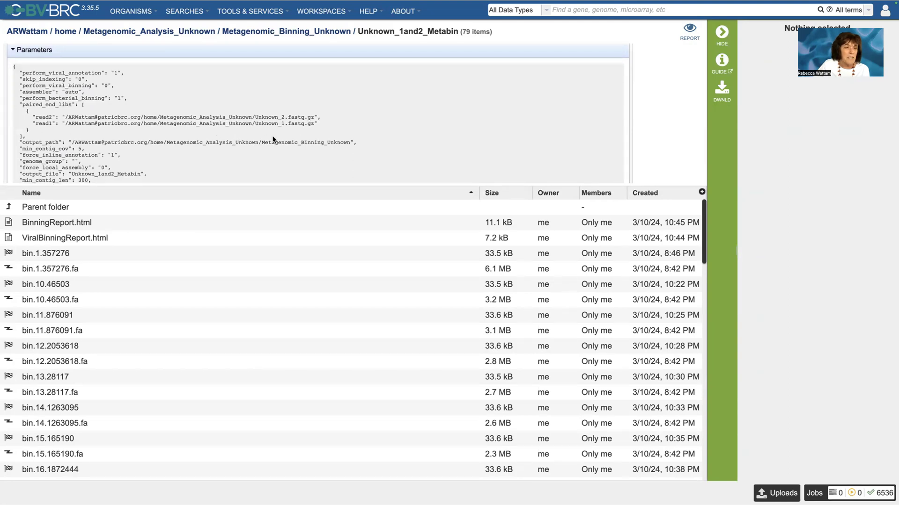
{"action": "scroll", "coordinate": [130, 157], "scroll_direction": "down", "scroll_amount": 2}
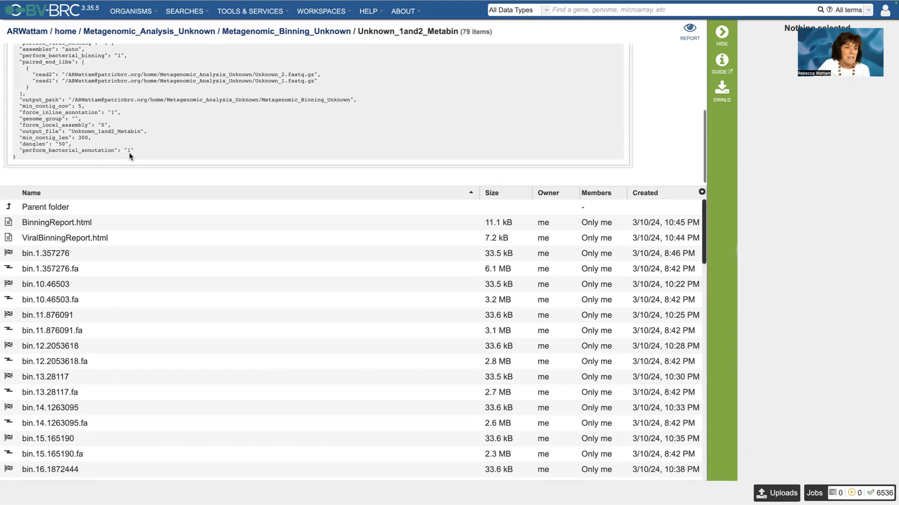
{"action": "scroll", "coordinate": [130, 157], "scroll_direction": "up", "scroll_amount": 2}
{"action": "scroll", "coordinate": [130, 157], "scroll_direction": "up", "scroll_amount": 2}
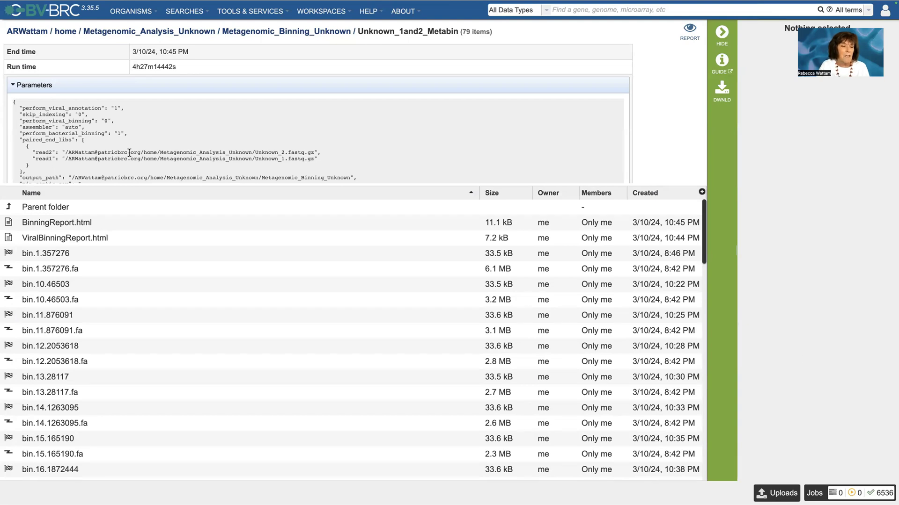
{"action": "scroll", "coordinate": [129, 152], "scroll_direction": "up", "scroll_amount": 1}
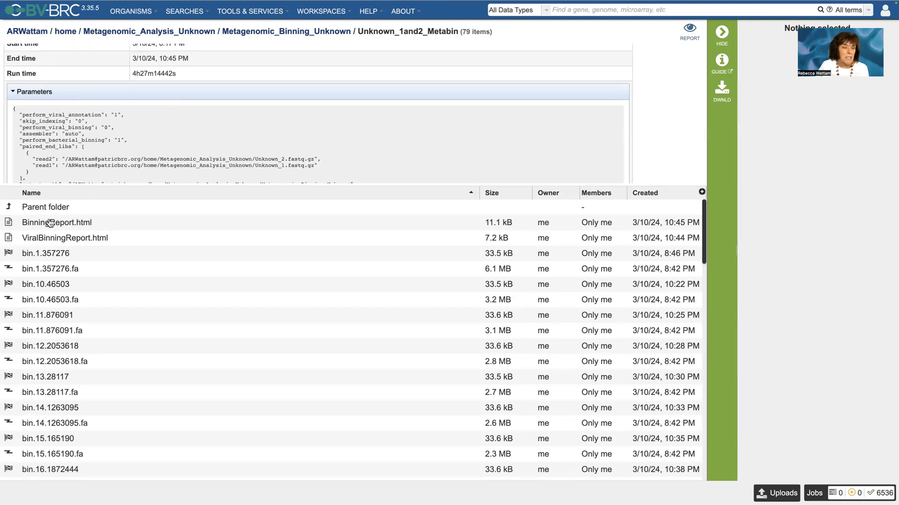
View BinningReport.html from the job's result files at a larger page zoom and hide the selection details.
{"action": "left_click", "coordinate": [21, 222]}
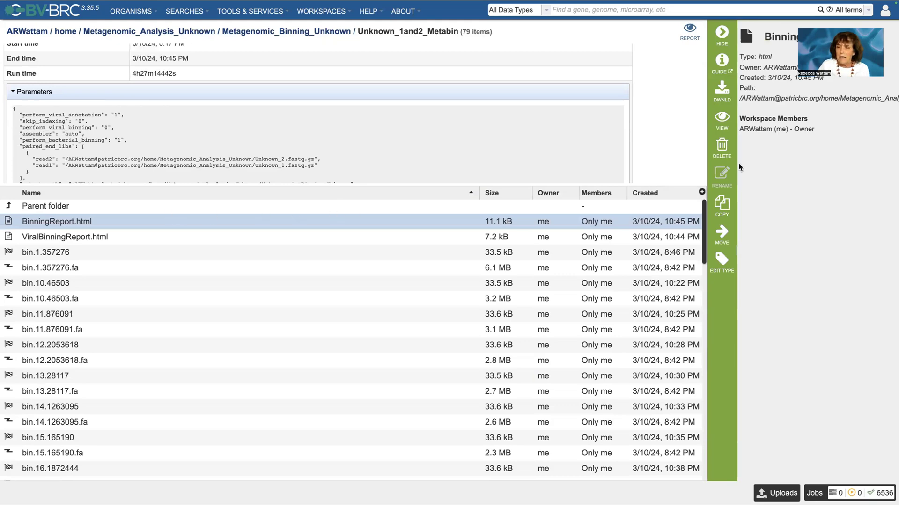
{"action": "key", "text": "super+plus"}
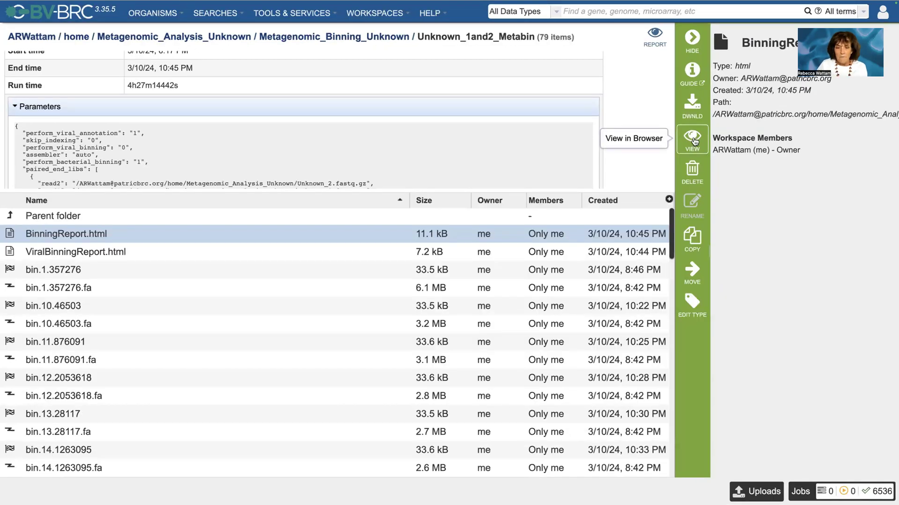
{"action": "left_click", "coordinate": [693, 138]}
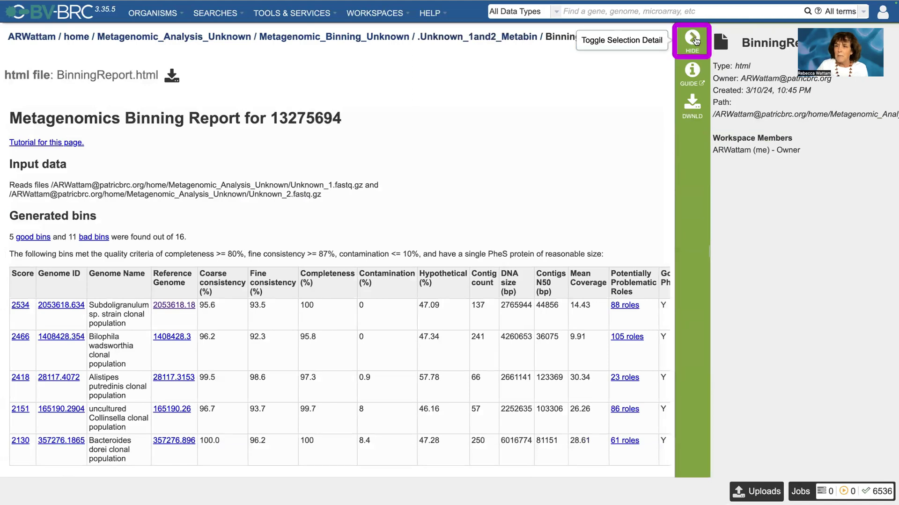
{"action": "left_click", "coordinate": [694, 40]}
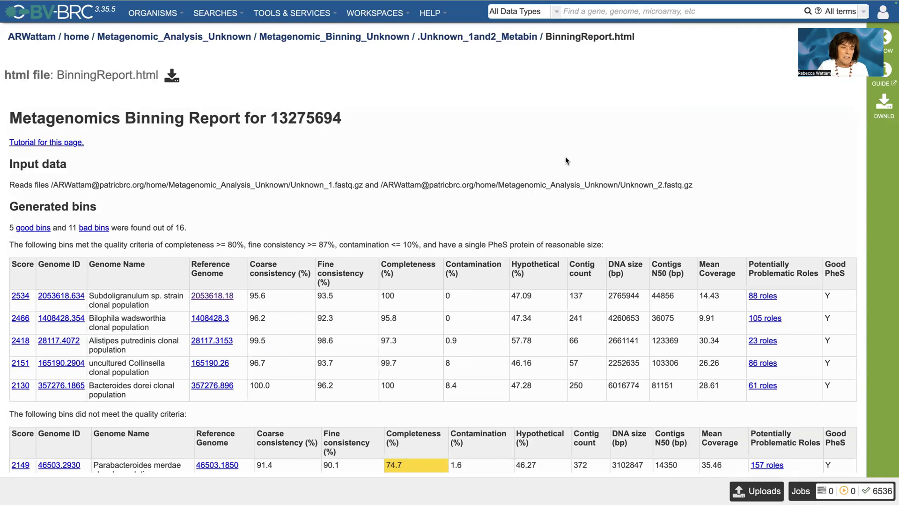
Examine the report's good and bad bin tables, comparing consistency, completeness, contamination and the highlighted values that miss the quality criteria.
{"action": "scroll", "coordinate": [459, 161], "scroll_direction": "down", "scroll_amount": 2}
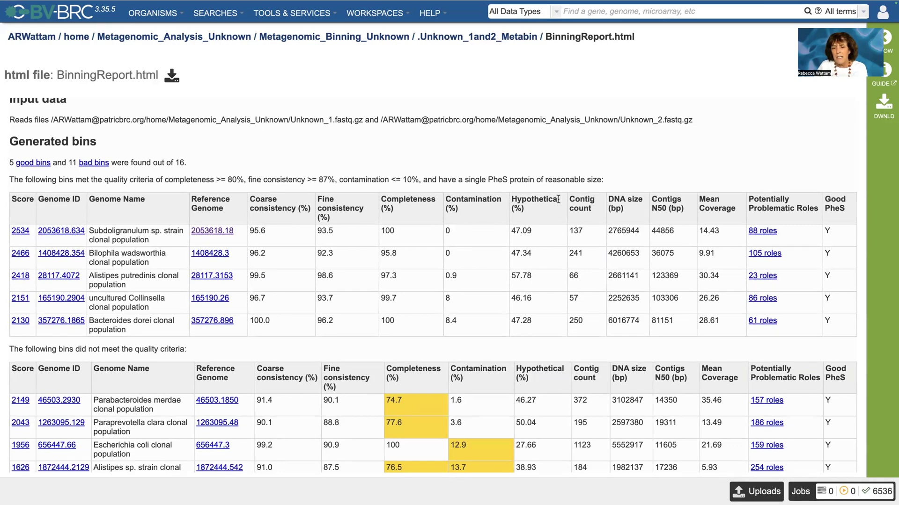
{"action": "scroll", "coordinate": [553, 211], "scroll_direction": "down", "scroll_amount": 1}
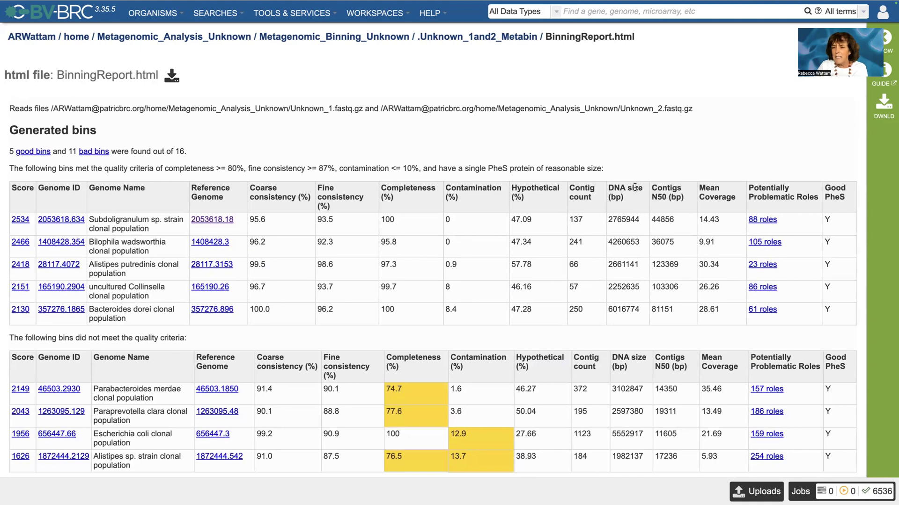
{"action": "scroll", "coordinate": [634, 199], "scroll_direction": "up", "scroll_amount": 1}
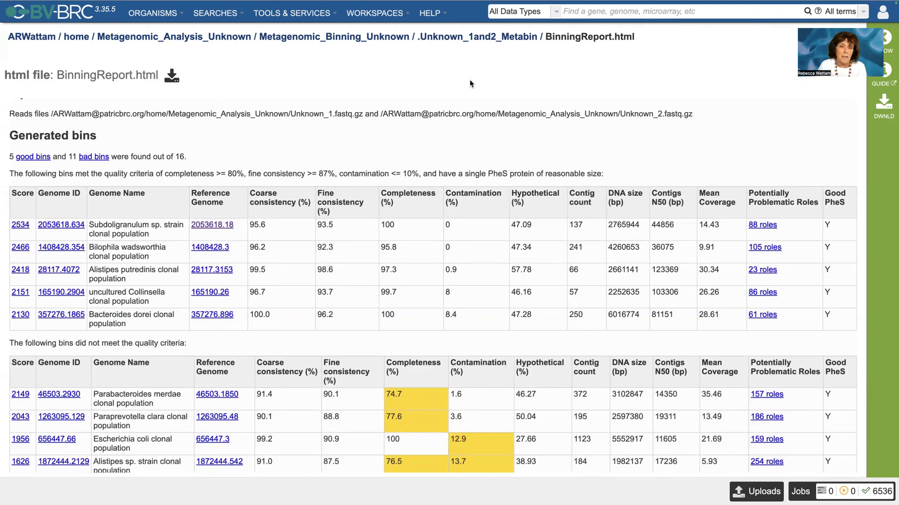
{"action": "scroll", "coordinate": [429, 136], "scroll_direction": "down", "scroll_amount": 3}
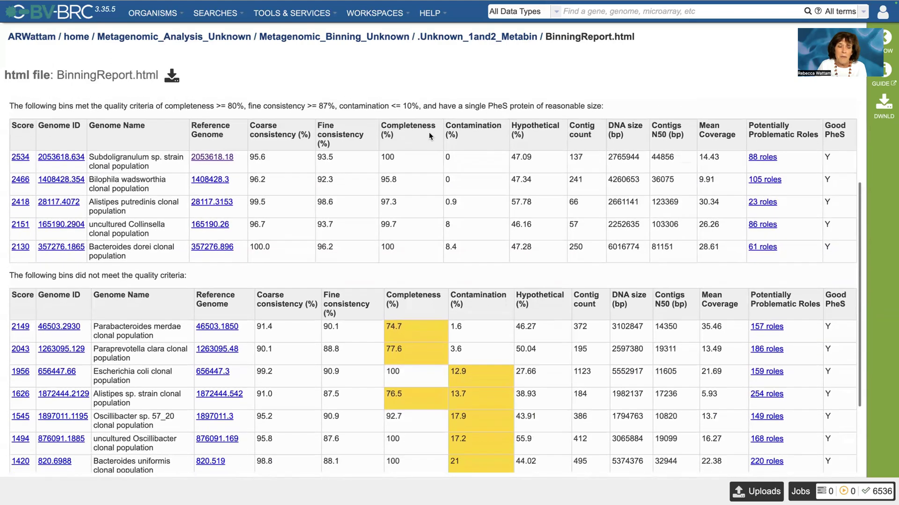
{"action": "scroll", "coordinate": [429, 136], "scroll_direction": "down", "scroll_amount": 5}
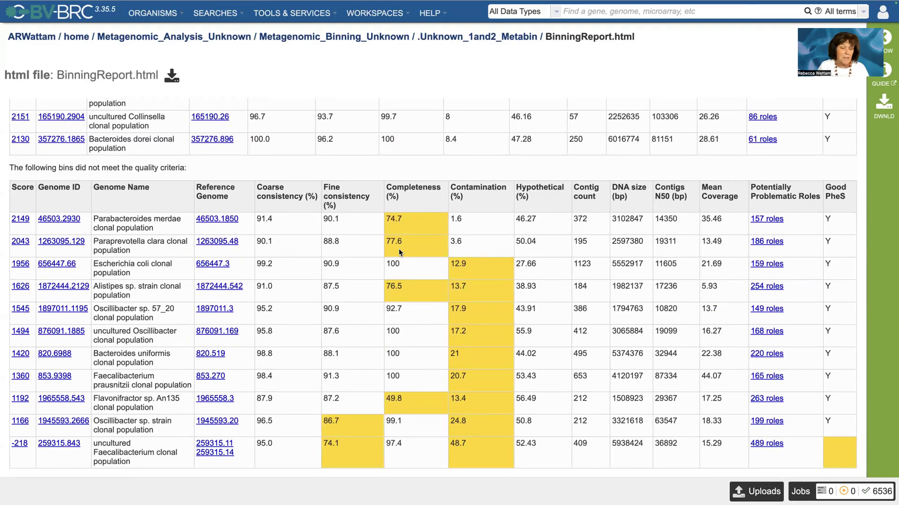
{"action": "mouse_move", "coordinate": [136, 240]}
{"action": "left_mouse_down"}
{"action": "mouse_move", "coordinate": [101, 247]}
{"action": "mouse_move", "coordinate": [197, 286]}
{"action": "mouse_move", "coordinate": [121, 242]}
{"action": "left_mouse_up"}
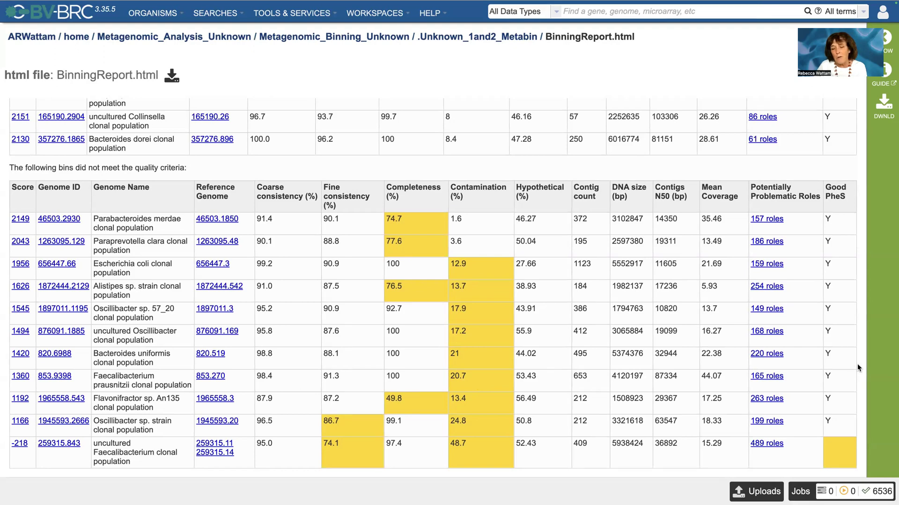
{"action": "scroll", "coordinate": [278, 253], "scroll_direction": "up", "scroll_amount": 2}
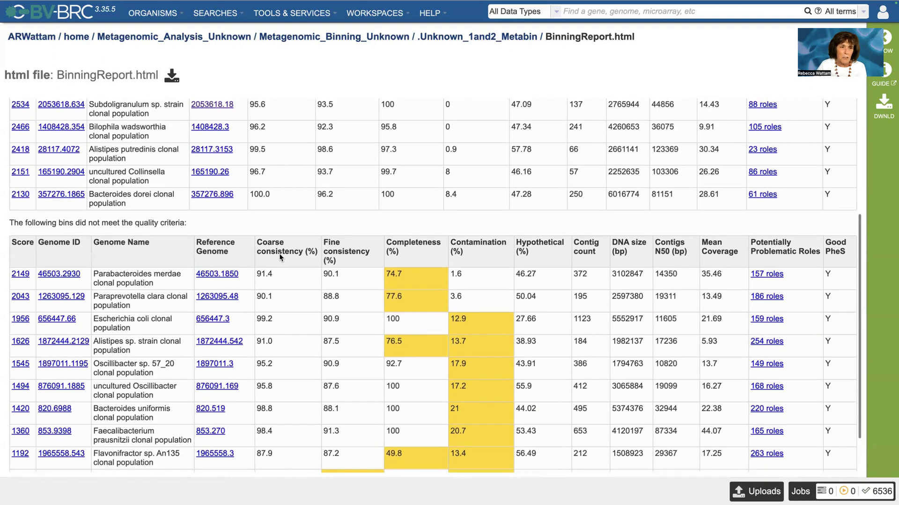
{"action": "scroll", "coordinate": [279, 254], "scroll_direction": "up", "scroll_amount": 2}
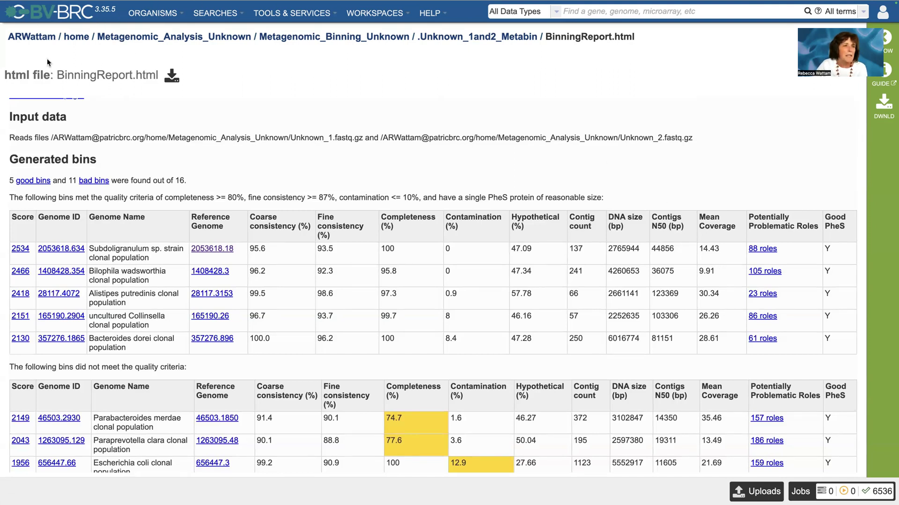
Return to the job's result files, open ViralBinningReport.html and look through its table of known viruses.
{"action": "left_click", "coordinate": [24, 14]}
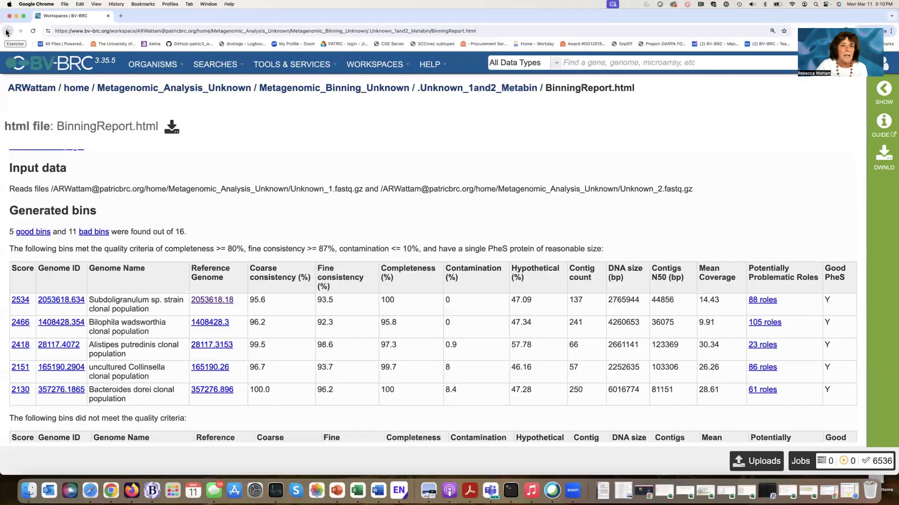
{"action": "left_click", "coordinate": [6, 32]}
{"action": "left_click", "coordinate": [76, 280]}
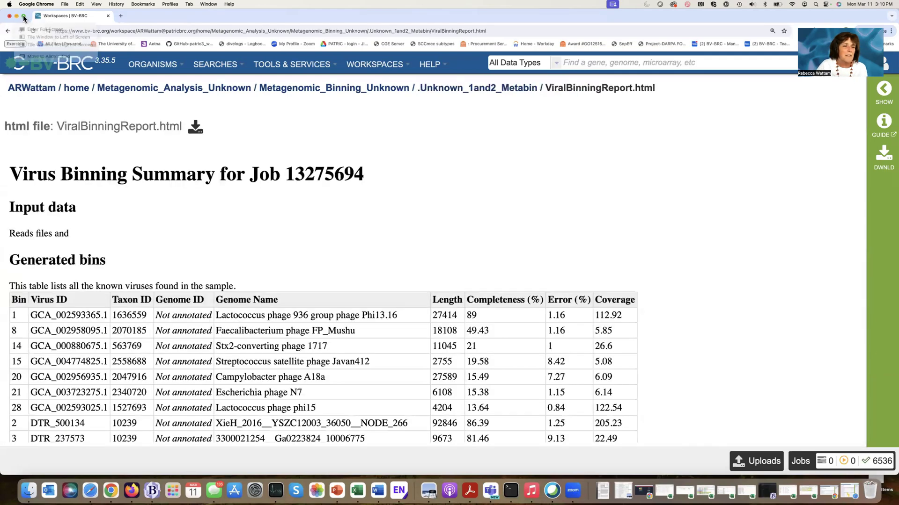
{"action": "left_click", "coordinate": [23, 15]}
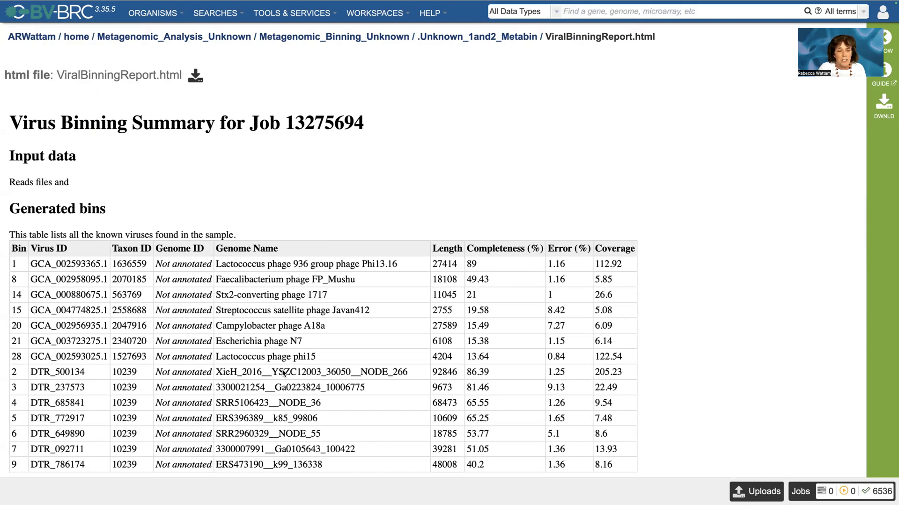
{"action": "scroll", "coordinate": [308, 384], "scroll_direction": "down", "scroll_amount": 3}
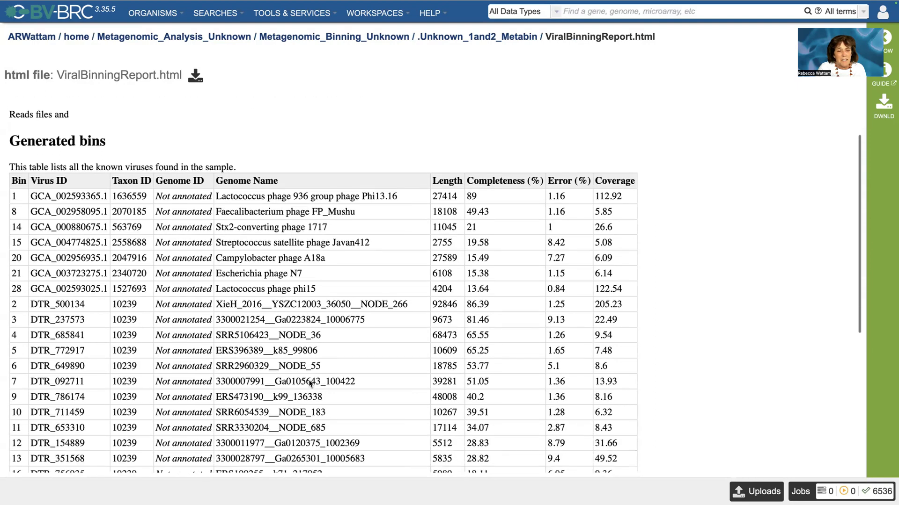
{"action": "scroll", "coordinate": [309, 384], "scroll_direction": "up", "scroll_amount": 3}
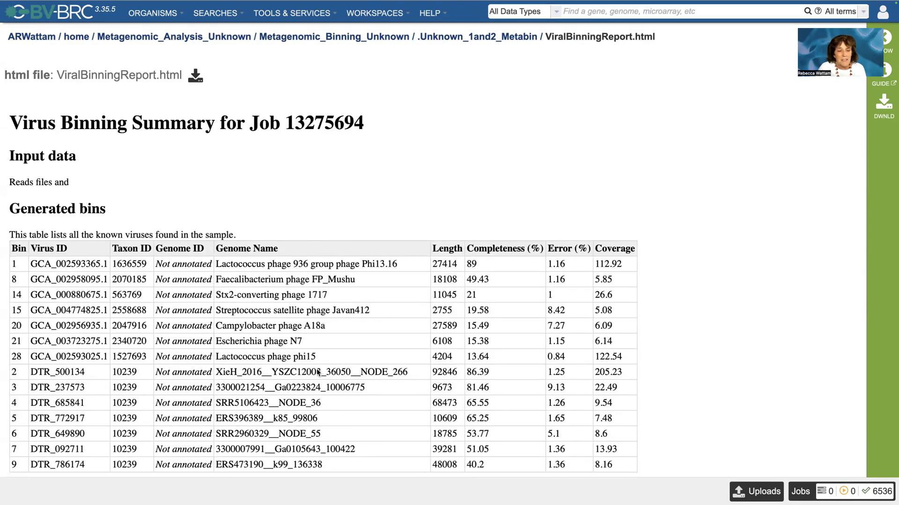
Go back to the job's result files, open the bin.1.357276 genome annotation result and look through its files.
{"action": "mouse_move", "coordinate": [57, 5]}
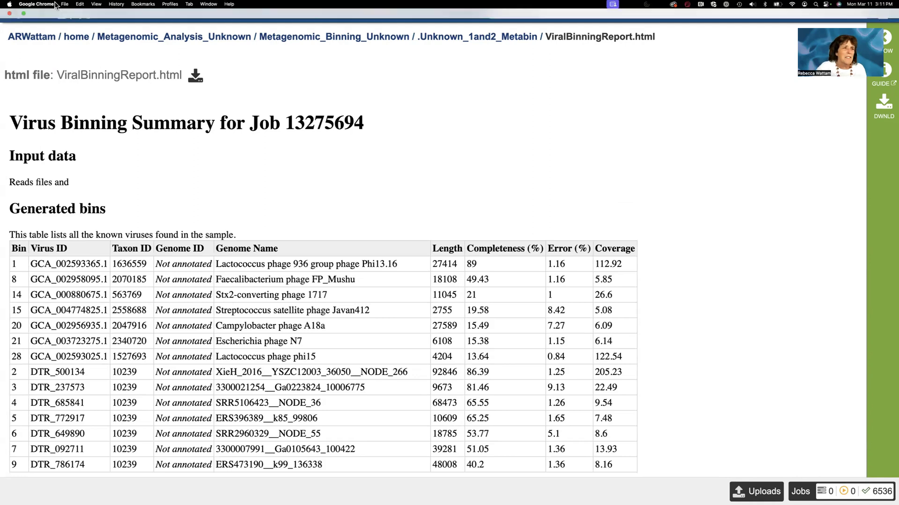
{"action": "left_click", "coordinate": [23, 14]}
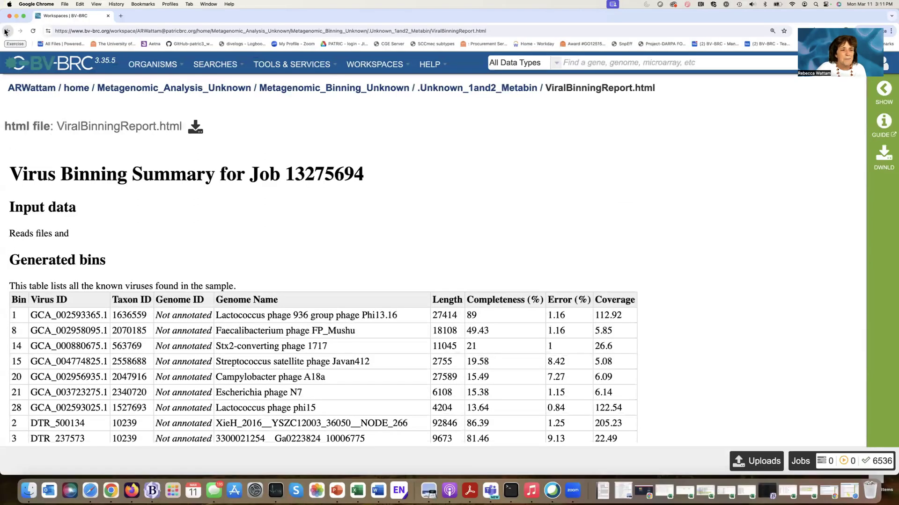
{"action": "left_click", "coordinate": [6, 31]}
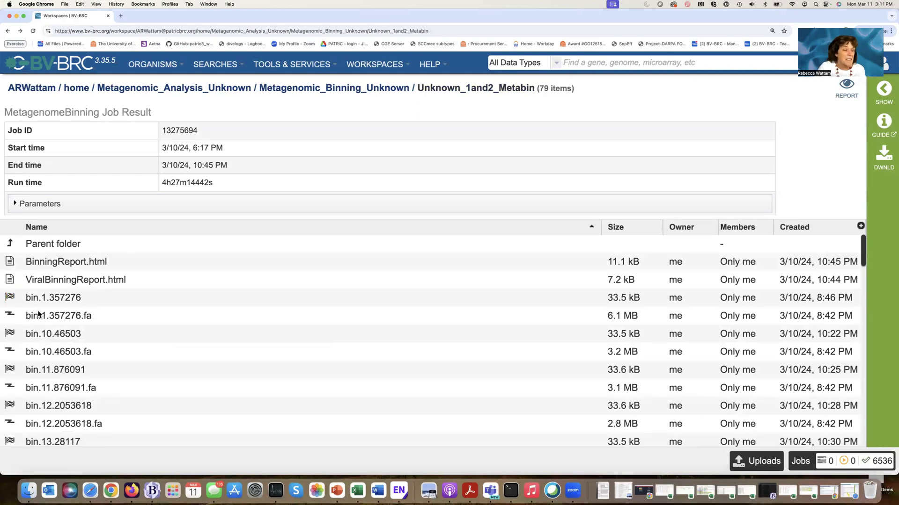
{"action": "scroll", "coordinate": [11, 297], "scroll_direction": "down", "scroll_amount": 1}
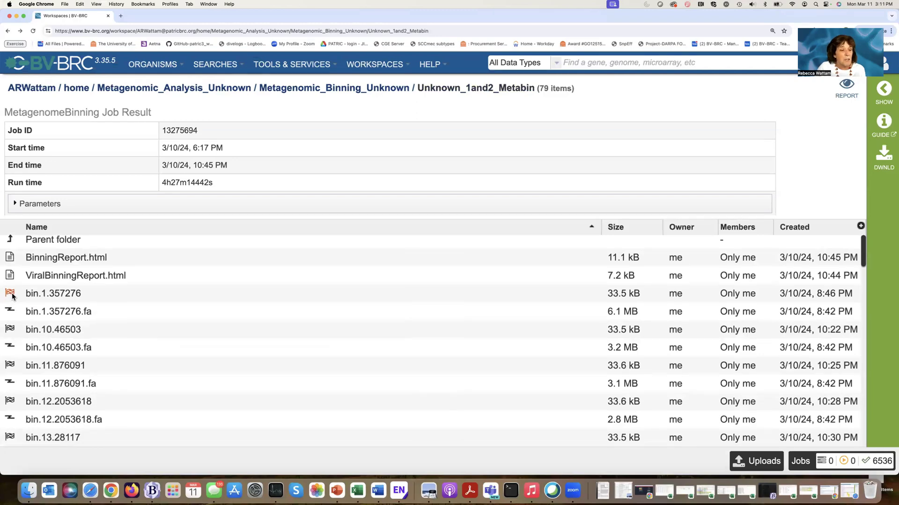
{"action": "scroll", "coordinate": [12, 297], "scroll_direction": "up", "scroll_amount": 1}
{"action": "left_click", "coordinate": [10, 295]}
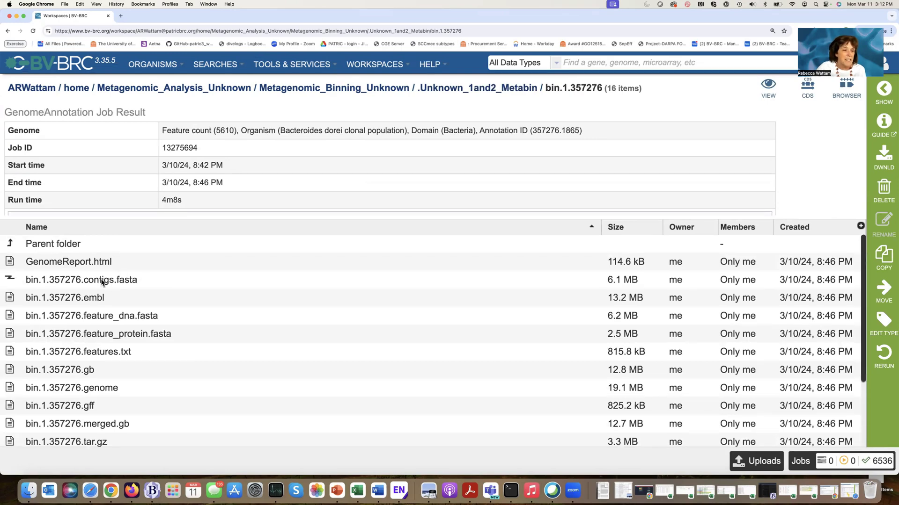
{"action": "scroll", "coordinate": [131, 320], "scroll_direction": "down", "scroll_amount": 5}
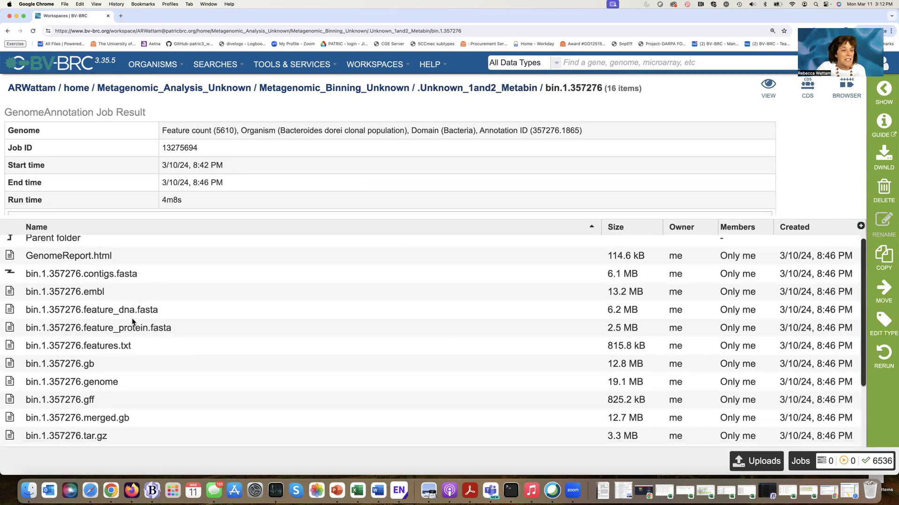
Look through the bin.1.357276 annotation result files and open GenomeReport.html.
{"action": "scroll", "coordinate": [132, 322], "scroll_direction": "down", "scroll_amount": 1}
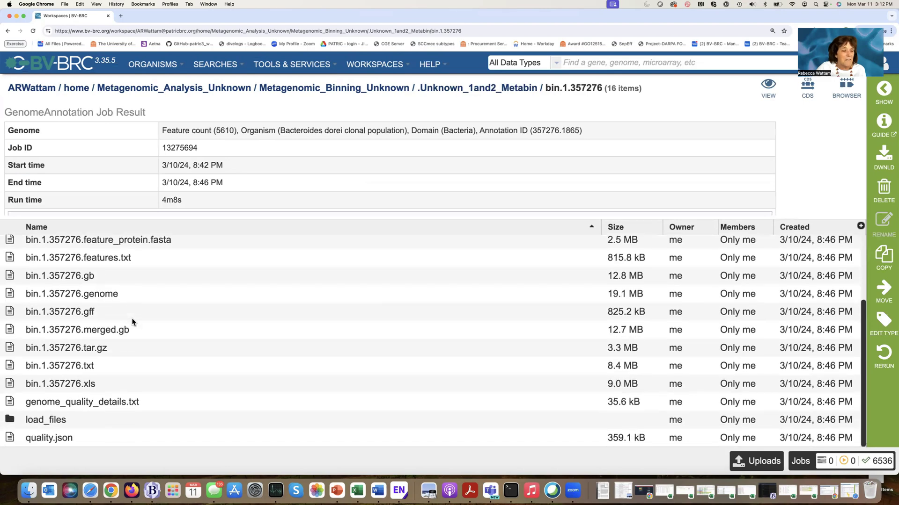
{"action": "scroll", "coordinate": [131, 322], "scroll_direction": "up", "scroll_amount": 6}
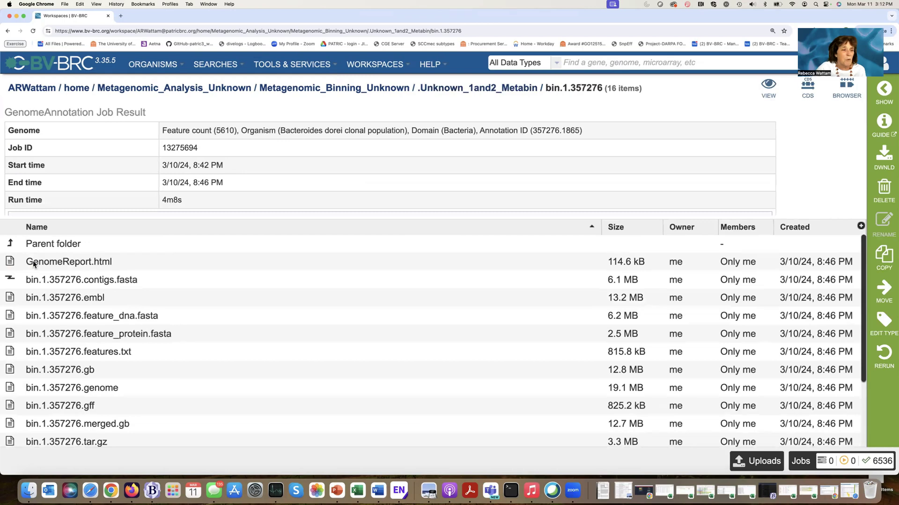
{"action": "scroll", "coordinate": [9, 260], "scroll_direction": "down", "scroll_amount": 1}
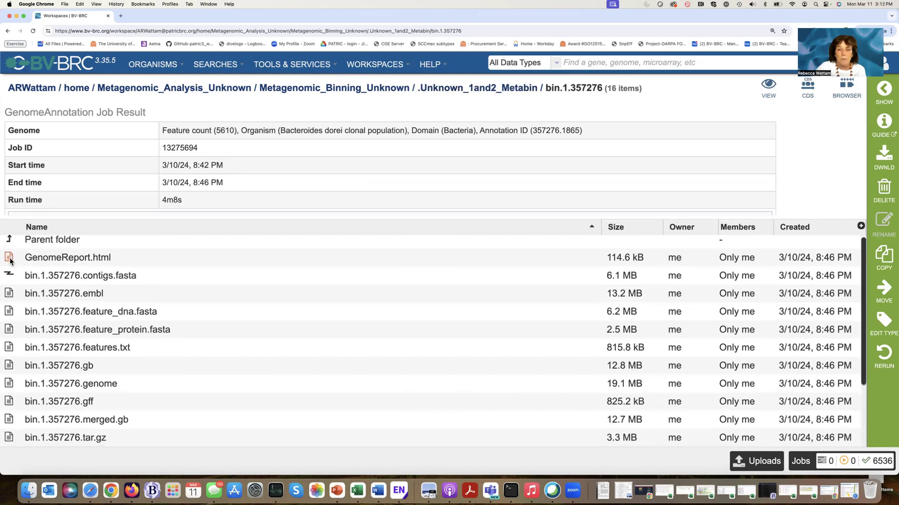
{"action": "scroll", "coordinate": [211, 241], "scroll_direction": "up", "scroll_amount": 1}
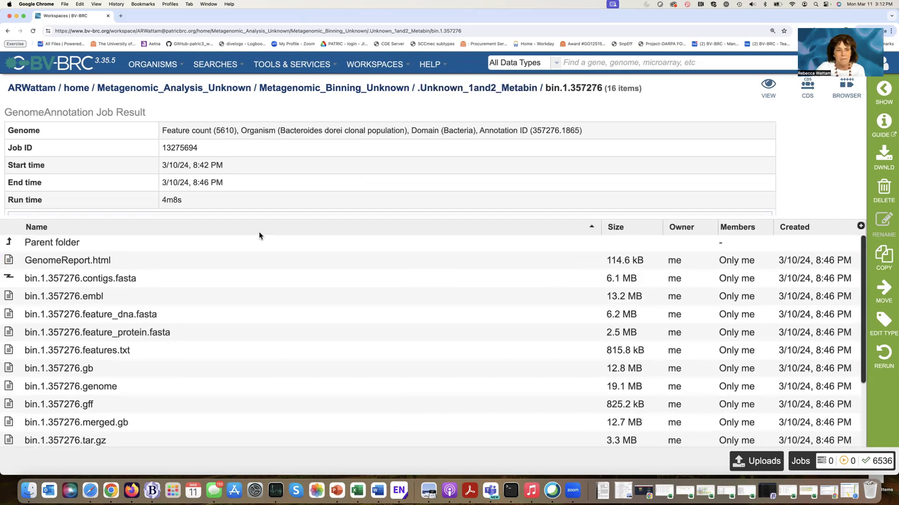
{"action": "double_click", "coordinate": [9, 260]}
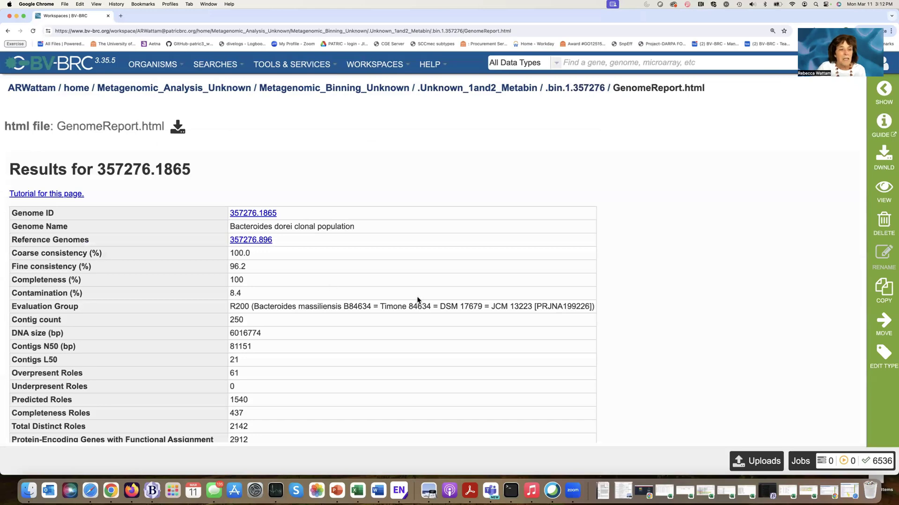
Review the genome report's summary table, covering consistency, completeness, contamination, contig statistics, role counts and protein feature percentages.
{"action": "scroll", "coordinate": [388, 296], "scroll_direction": "down", "scroll_amount": 1}
{"action": "scroll", "coordinate": [388, 296], "scroll_direction": "down", "scroll_amount": 1}
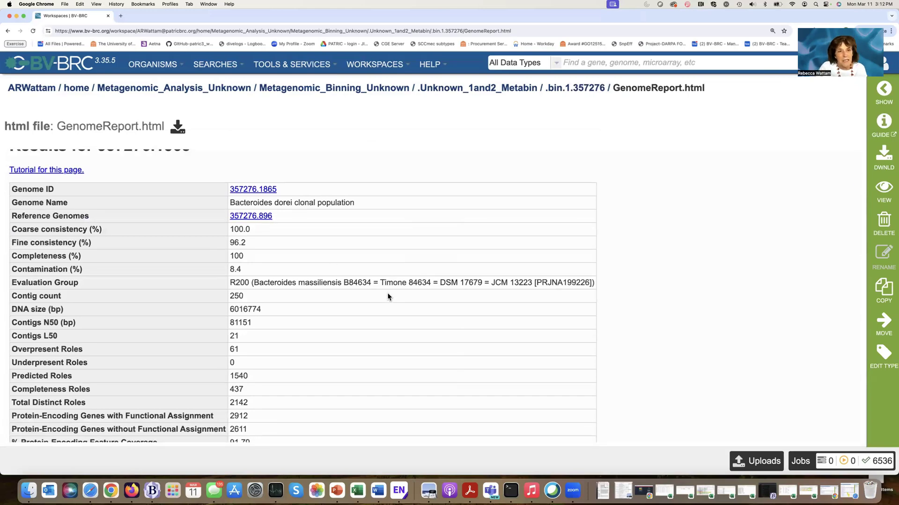
{"action": "scroll", "coordinate": [387, 296], "scroll_direction": "down", "scroll_amount": 5}
{"action": "scroll", "coordinate": [387, 296], "scroll_direction": "up", "scroll_amount": 3}
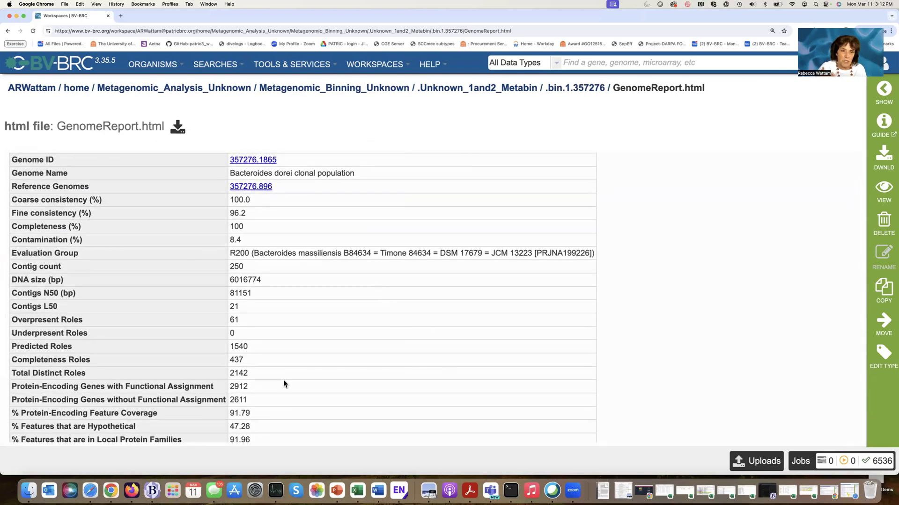
{"action": "scroll", "coordinate": [330, 363], "scroll_direction": "down", "scroll_amount": 4}
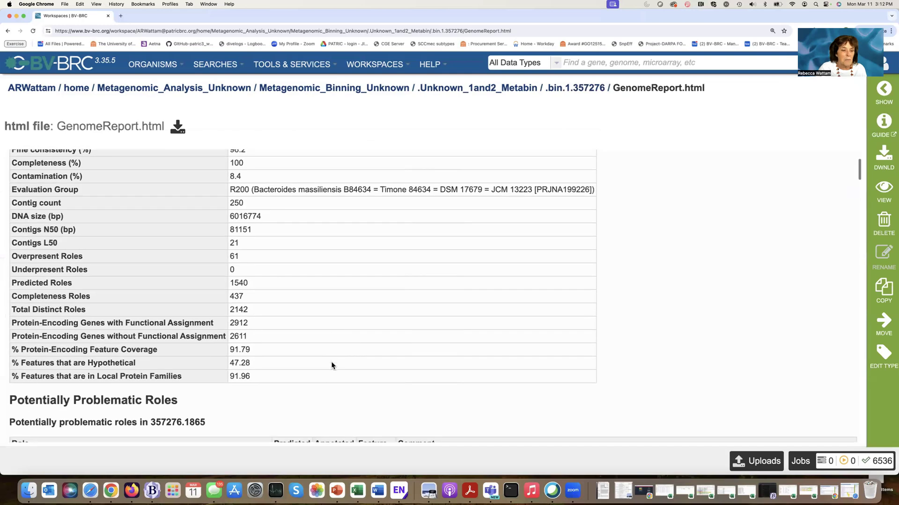
Examine the report's Potentially Problematic Roles table, comparing predicted and annotated counts, feature links and comments.
{"action": "scroll", "coordinate": [331, 366], "scroll_direction": "down", "scroll_amount": 5}
{"action": "scroll", "coordinate": [331, 365], "scroll_direction": "down", "scroll_amount": 7}
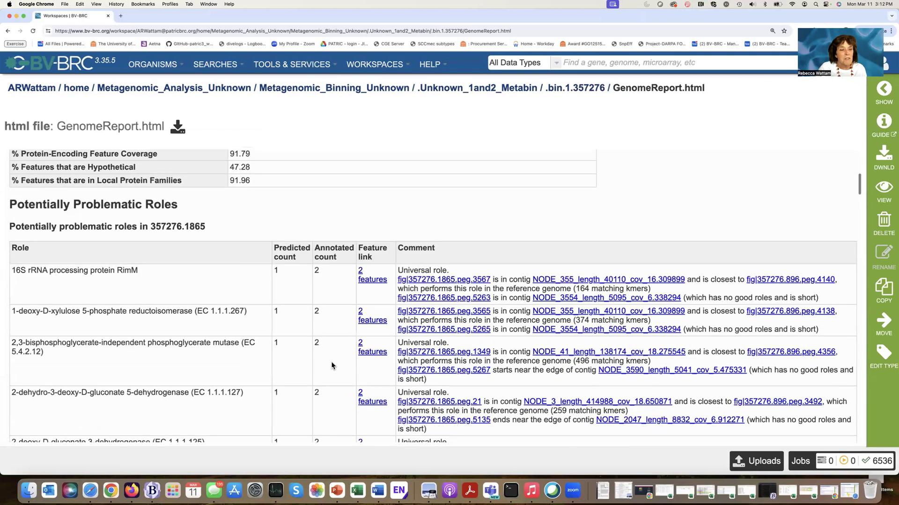
{"action": "scroll", "coordinate": [332, 365], "scroll_direction": "down", "scroll_amount": 1}
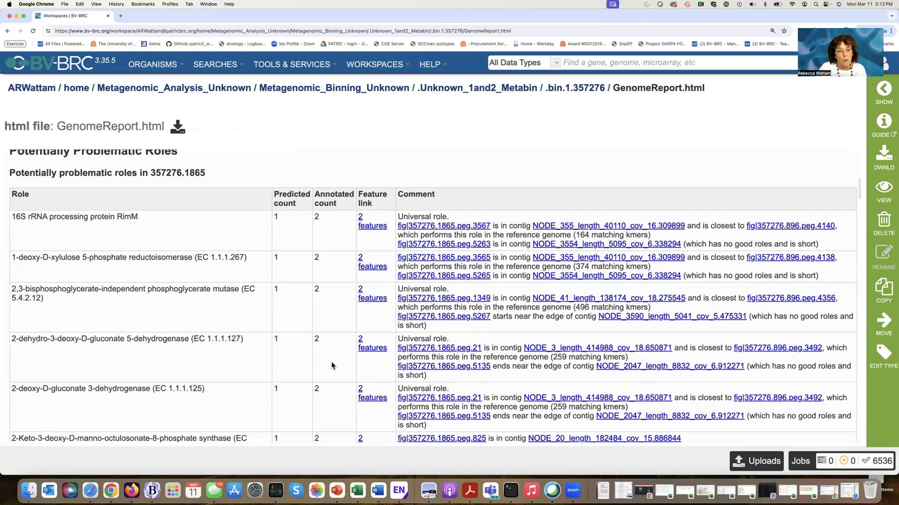
{"action": "scroll", "coordinate": [331, 365], "scroll_direction": "down", "scroll_amount": 4}
{"action": "scroll", "coordinate": [331, 365], "scroll_direction": "up", "scroll_amount": 12}
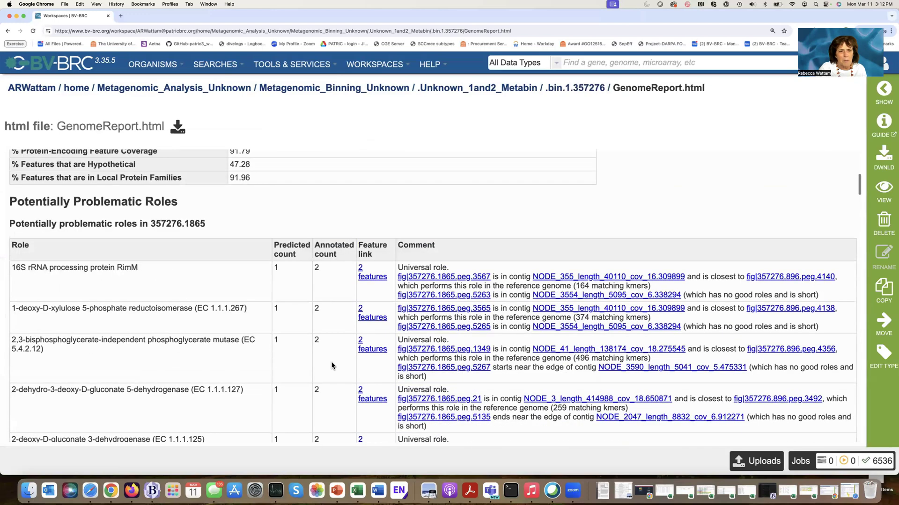
{"action": "scroll", "coordinate": [332, 365], "scroll_direction": "down", "scroll_amount": 5}
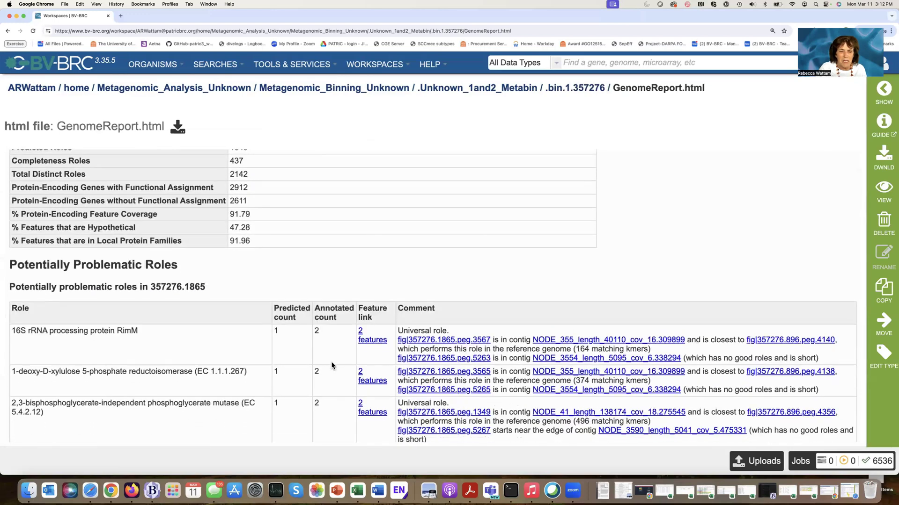
{"action": "scroll", "coordinate": [333, 365], "scroll_direction": "up", "scroll_amount": 5}
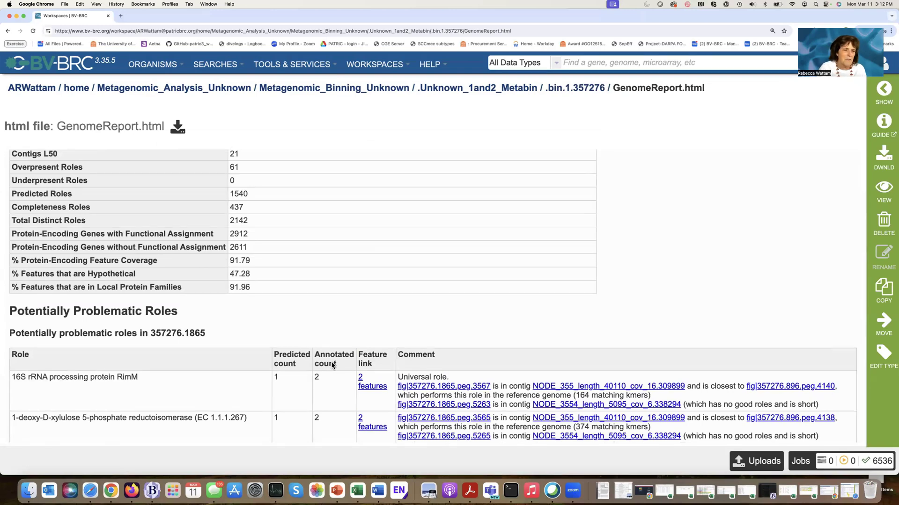
Open the genome page for the report's own Genome ID and view its overview of genomic and protein features.
{"action": "scroll", "coordinate": [282, 241], "scroll_direction": "up", "scroll_amount": 9}
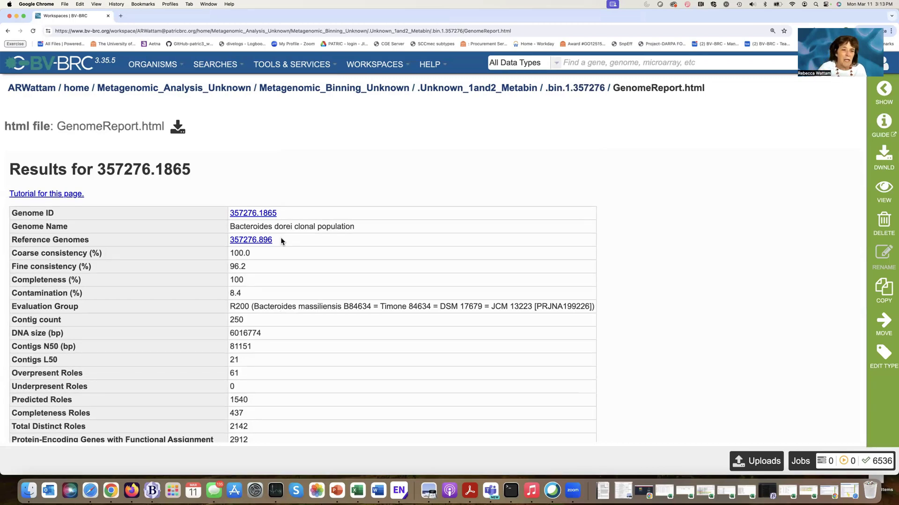
{"action": "left_click", "coordinate": [271, 214]}
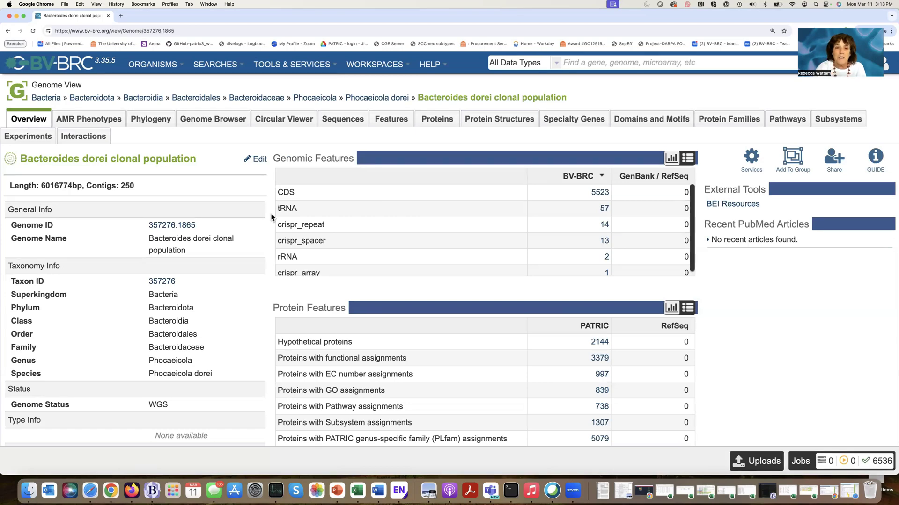
{"action": "scroll", "coordinate": [270, 213], "scroll_direction": "down", "scroll_amount": 1}
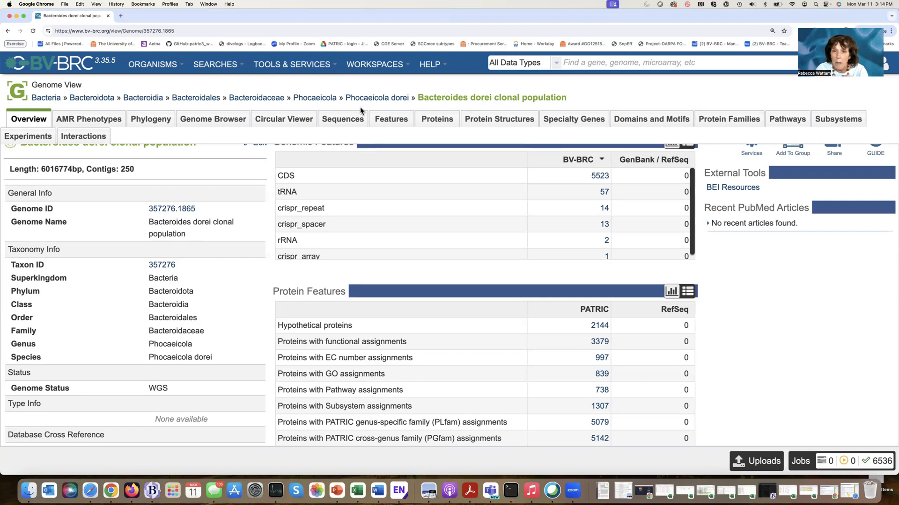
Open the Taxonomic Classification service and view its parameters, including the save classified and unclassified sequences options.
{"action": "left_click", "coordinate": [291, 66]}
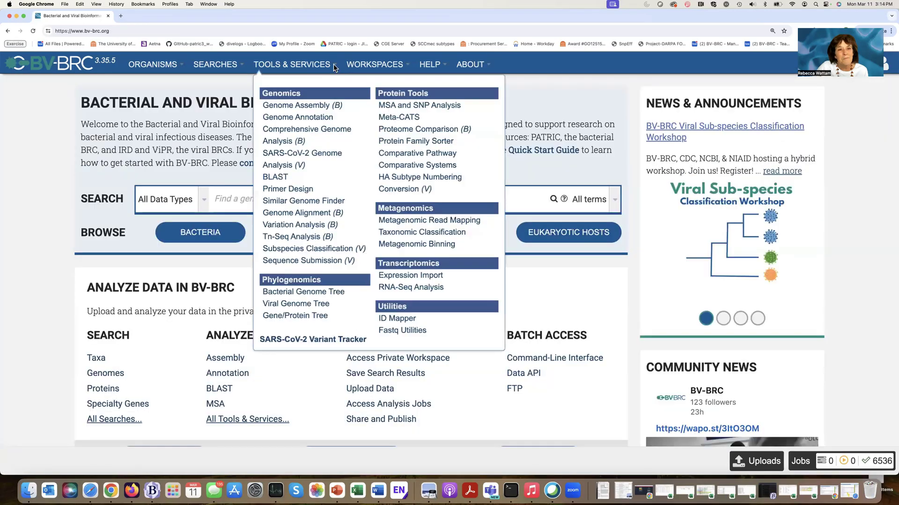
{"action": "left_click", "coordinate": [408, 233]}
{"action": "scroll", "coordinate": [285, 323], "scroll_direction": "down", "scroll_amount": 6}
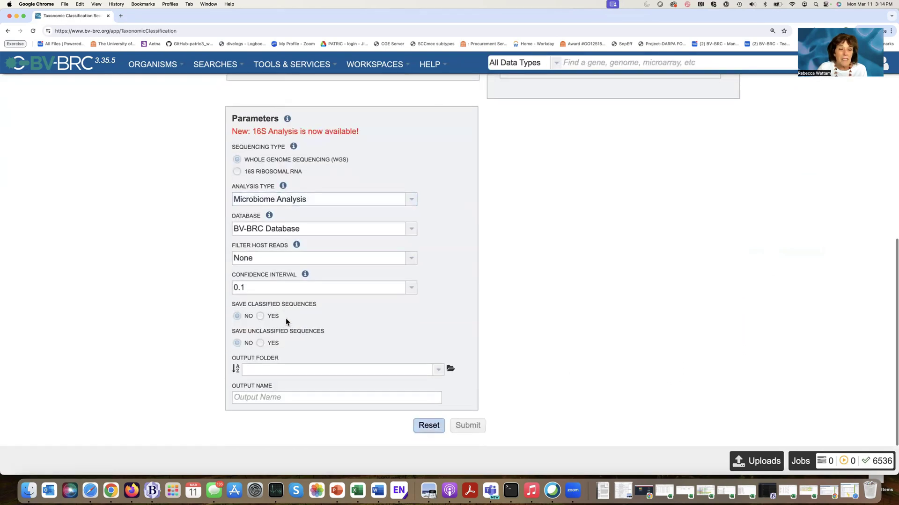